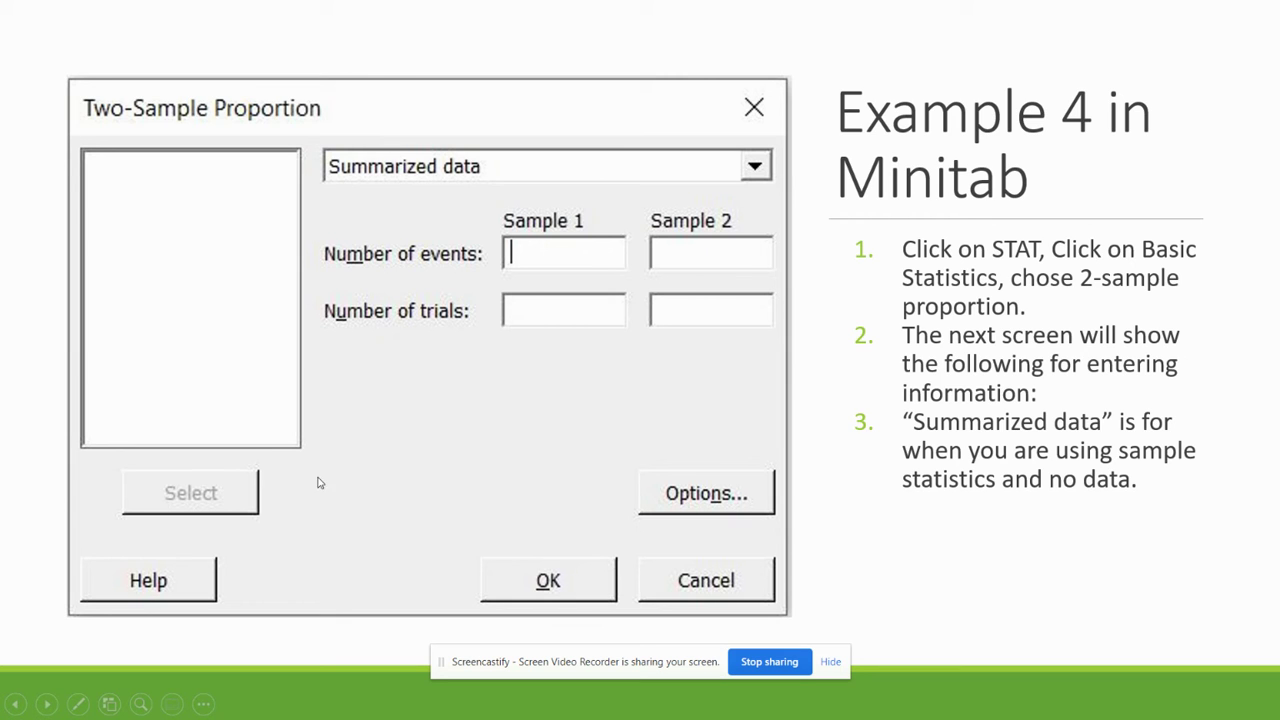
- Leave the slide show and open Minitab's Stat > Basic Statistics > 2 Proportions dialog
{"action": "key", "text": "Escape"}
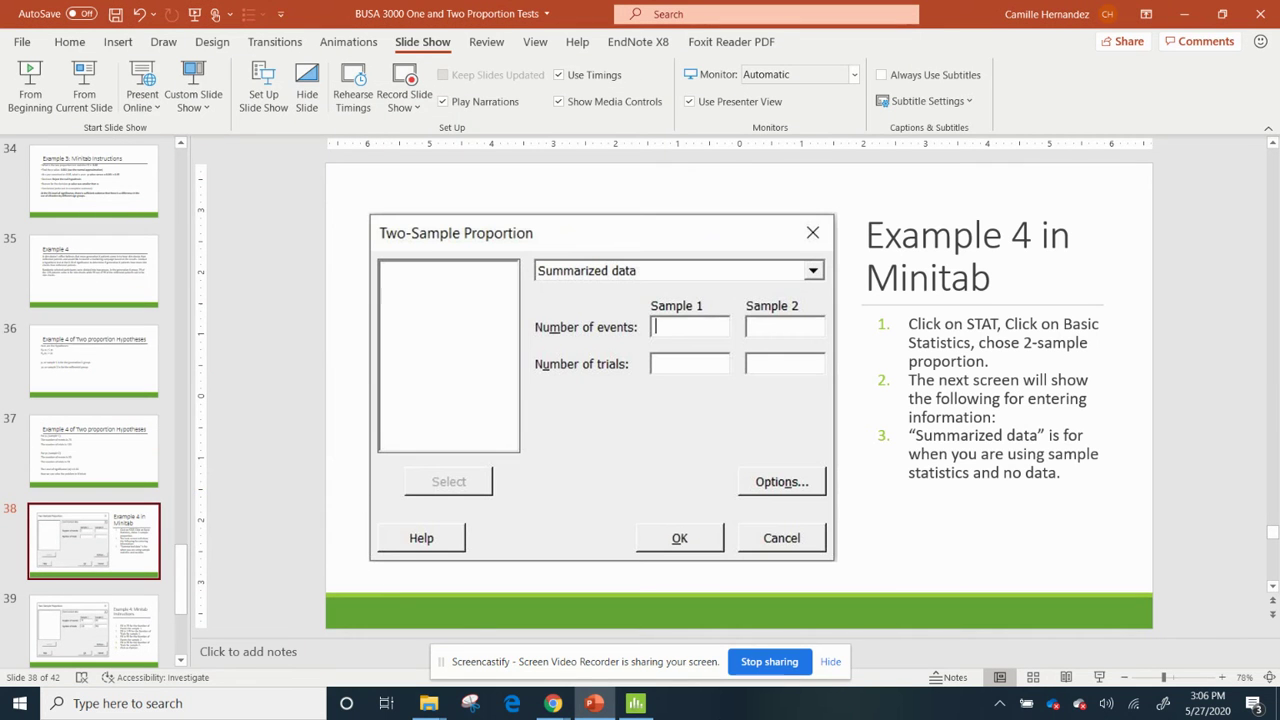
{"action": "left_click", "coordinate": [643, 706]}
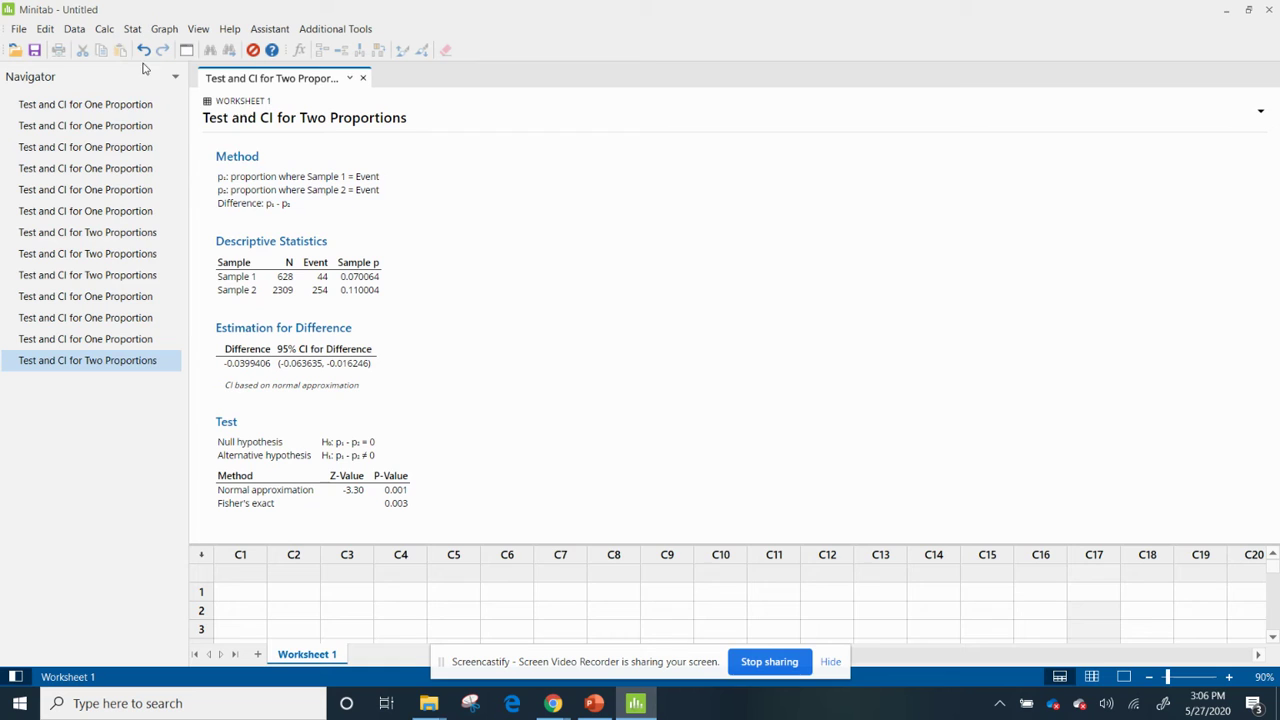
{"action": "left_click", "coordinate": [130, 29]}
{"action": "mouse_move", "coordinate": [189, 48]}
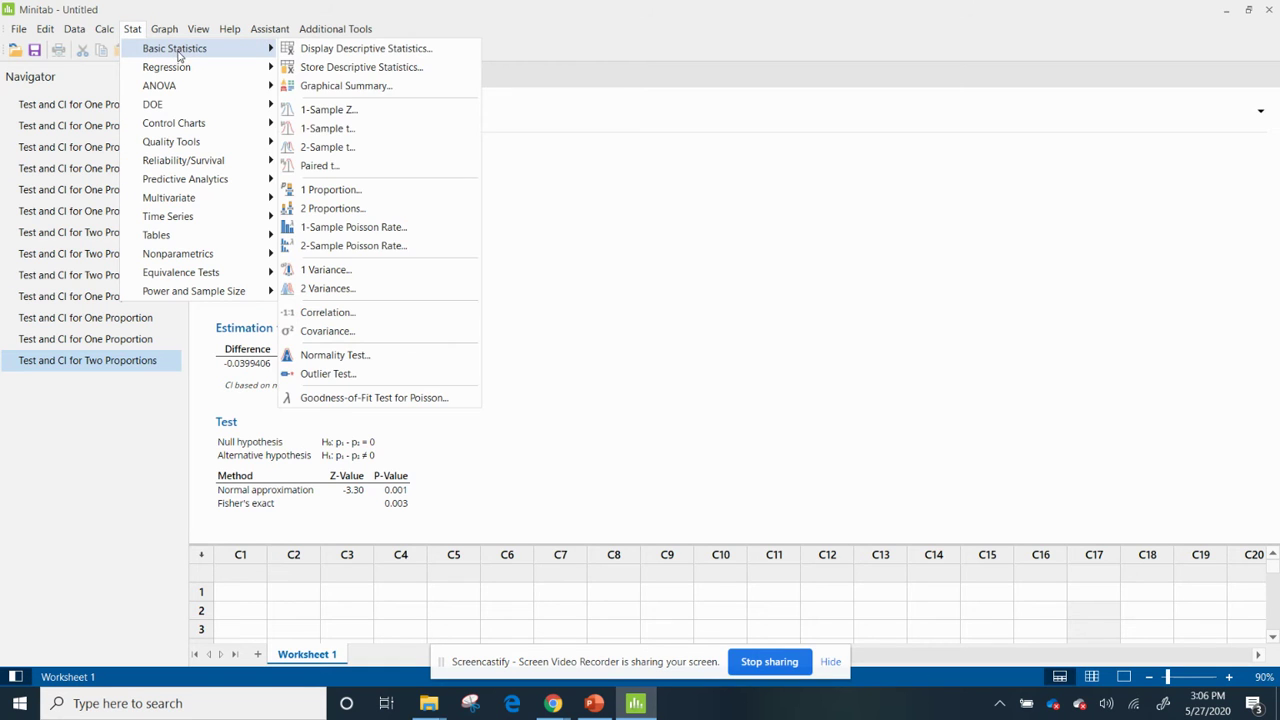
{"action": "left_click", "coordinate": [355, 207]}
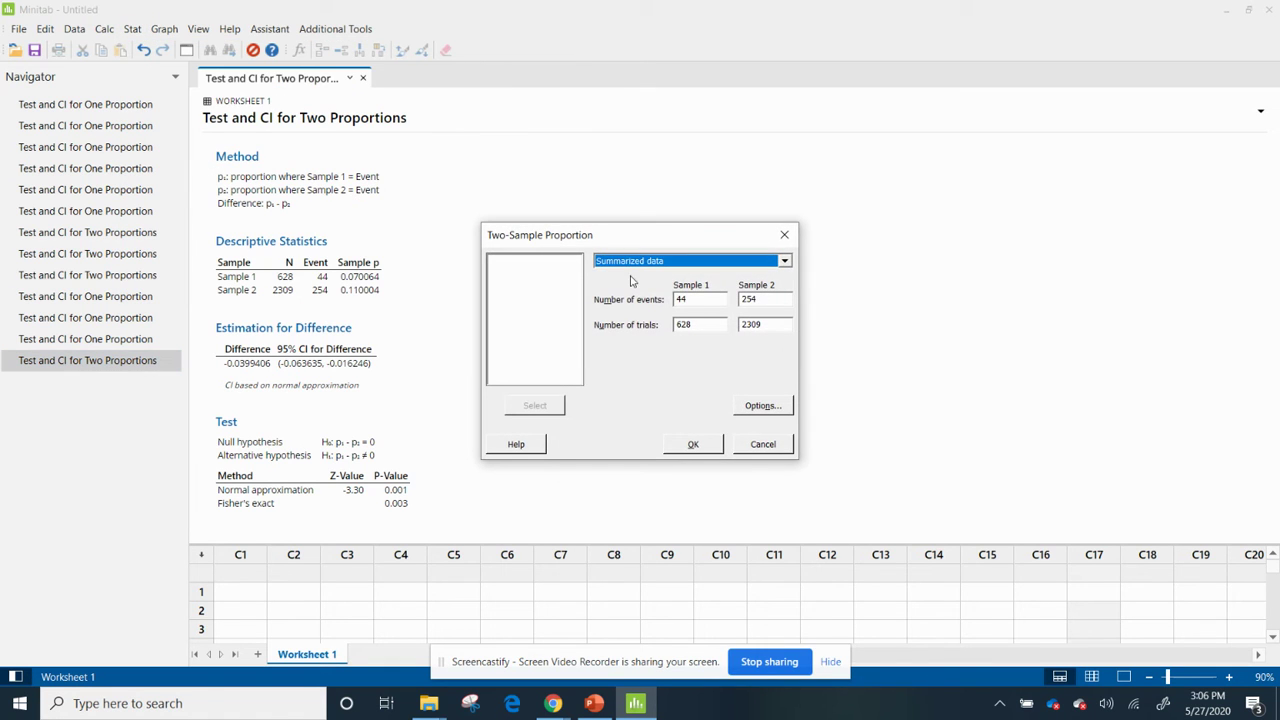
- Enter summarized data: 75 events in 125 trials for sample 1, 55 events for sample 2, and clear sample 2's old trials value
{"action": "left_click", "coordinate": [703, 300]}
{"action": "key", "text": "BackSpace"}
{"action": "key", "text": "BackSpace"}
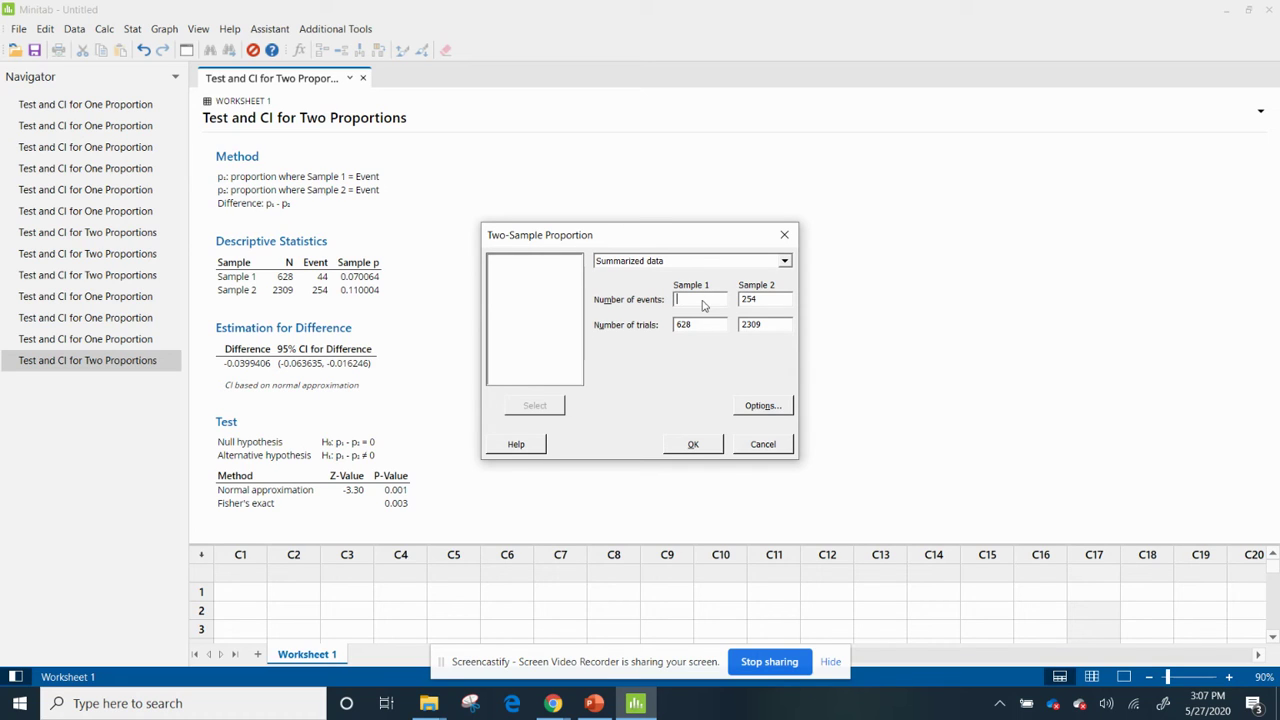
{"action": "type", "text": "75"}
{"action": "key", "text": "BackSpace"}
{"action": "key", "text": "BackSpace"}
{"action": "key", "text": "BackSpace"}
{"action": "type", "text": "125"}
{"action": "left_click", "coordinate": [764, 305]}
{"action": "key", "text": "BackSpace"}
{"action": "key", "text": "BackSpace"}
{"action": "key", "text": "BackSpace"}
{"action": "type", "text": "55"}
{"action": "left_click", "coordinate": [779, 325]}
{"action": "key", "text": "BackSpace"}
{"action": "key", "text": "BackSpace"}
{"action": "key", "text": "BackSpace"}
{"action": "key", "text": "BackSpace"}
- Set sample 2 trials to 95 and the confidence level to 90.0
{"action": "type", "text": "95"}
{"action": "left_click", "coordinate": [762, 405]}
{"action": "left_click", "coordinate": [614, 310]}
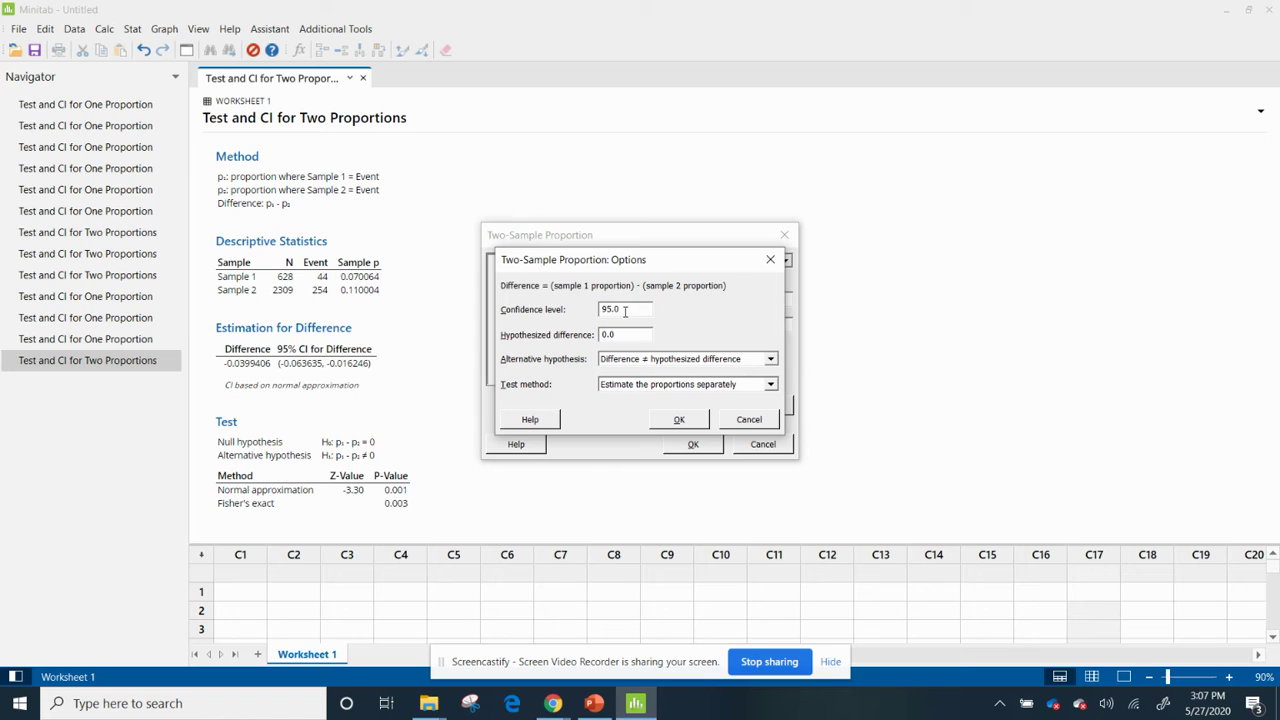
{"action": "key", "text": "BackSpace"}
{"action": "type", "text": "0"}
- Choose alternative 'Difference > hypothesized difference' and run the two-proportion test
{"action": "left_click", "coordinate": [771, 360]}
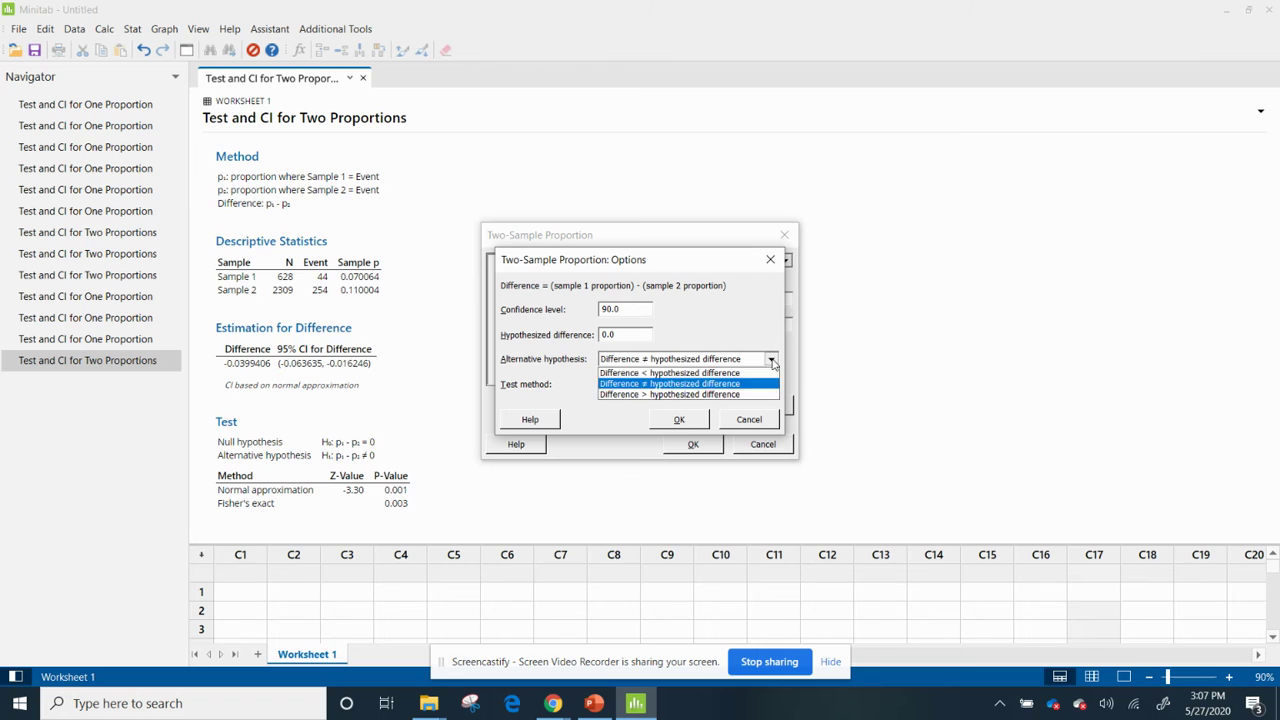
{"action": "left_click", "coordinate": [729, 394]}
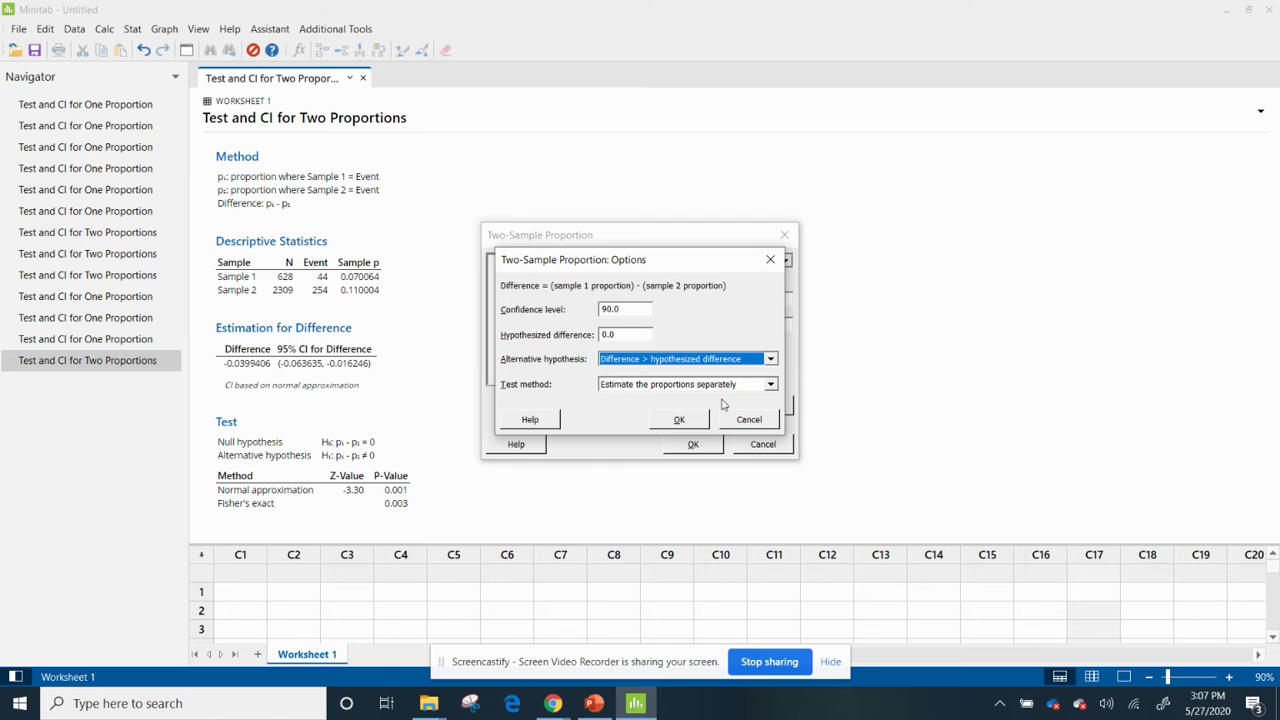
{"action": "left_click", "coordinate": [681, 420]}
{"action": "left_click", "coordinate": [693, 447]}
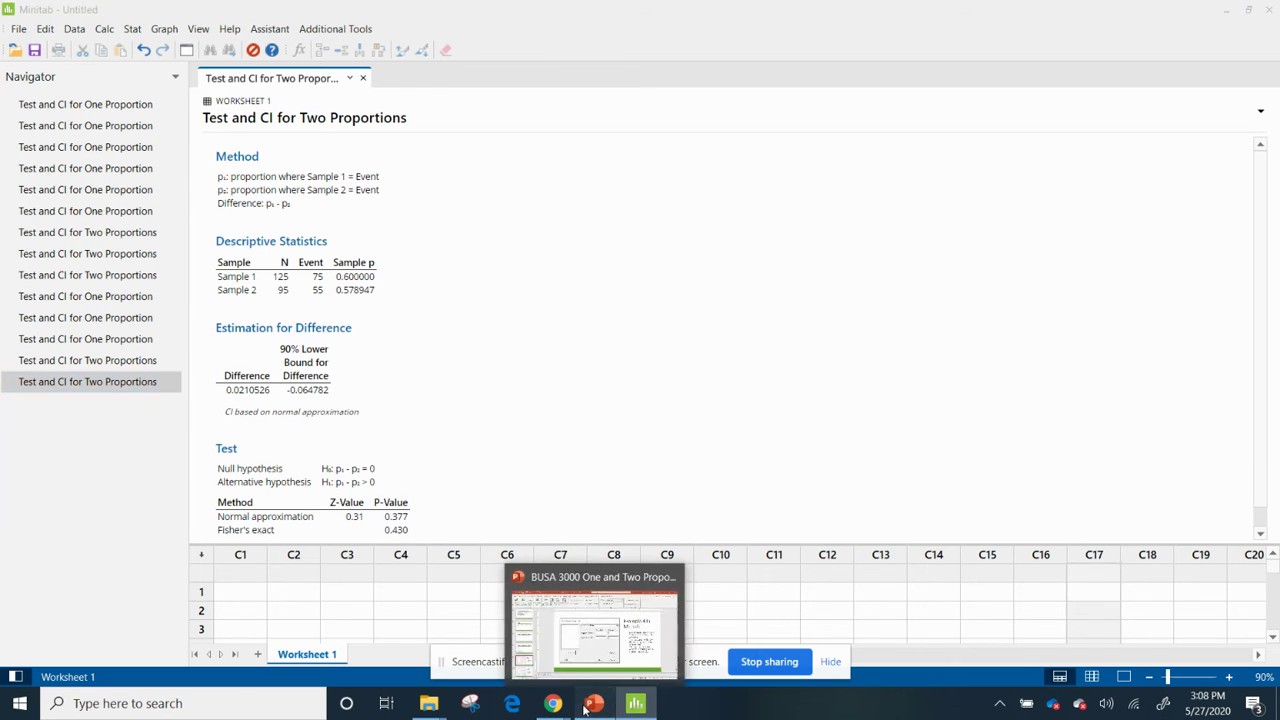
- Back in PowerPoint, step through slides 40 and 41 to the slide 42 conclusion
{"action": "left_click", "coordinate": [597, 625]}
{"action": "left_click_drag", "start_coordinate": [178, 586], "coordinate": [183, 613]}
{"action": "left_click", "coordinate": [110, 488]}
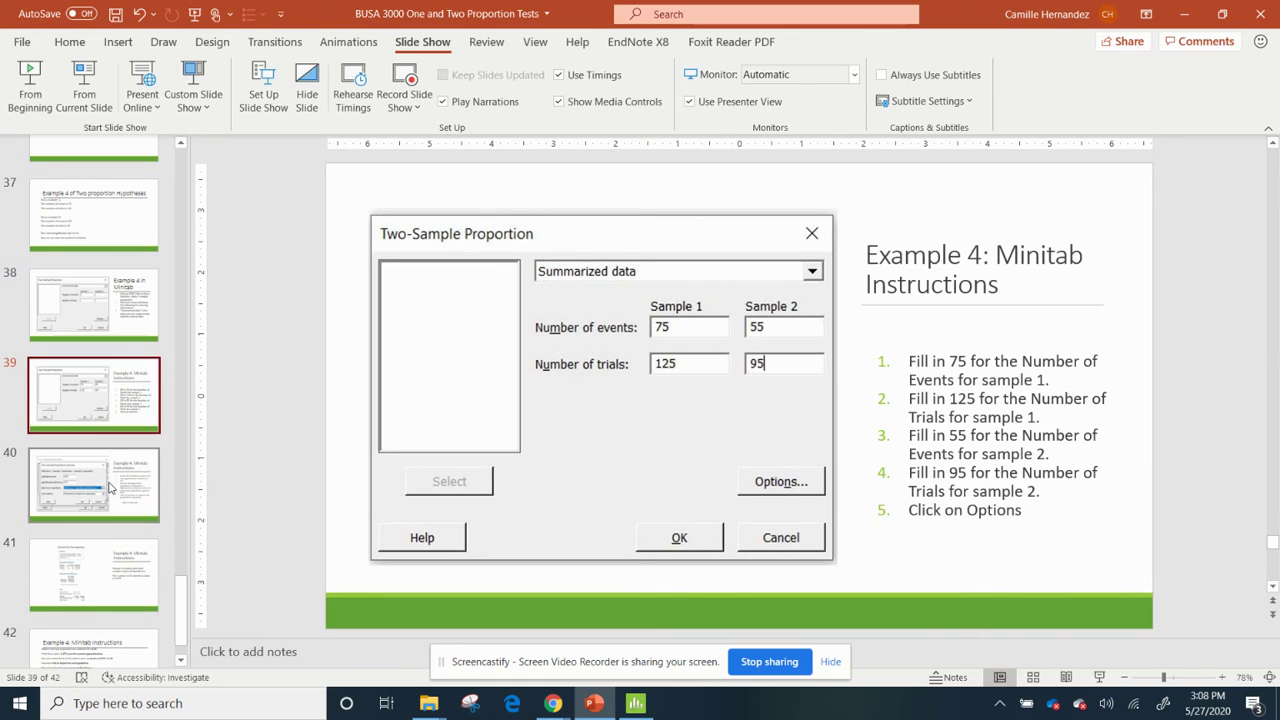
{"action": "left_click", "coordinate": [113, 580]}
{"action": "scroll", "coordinate": [185, 595], "scroll_direction": "down", "scroll_amount": 2}
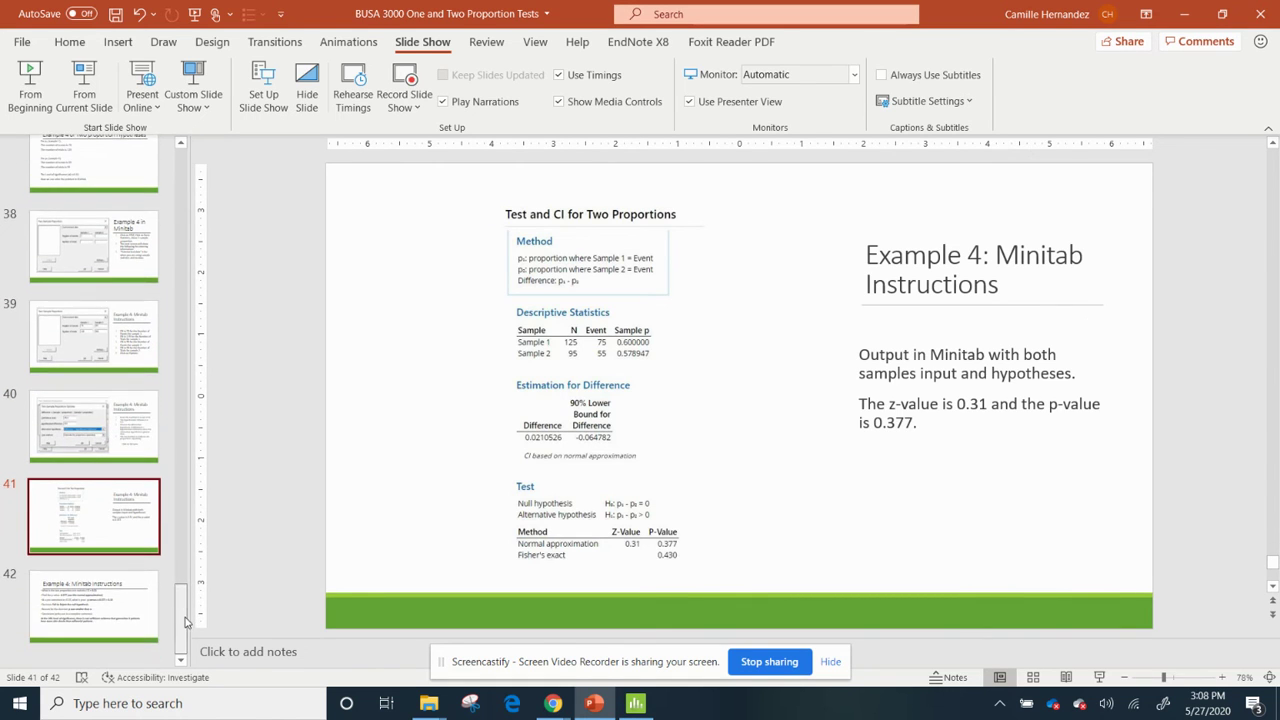
{"action": "left_click", "coordinate": [98, 590]}
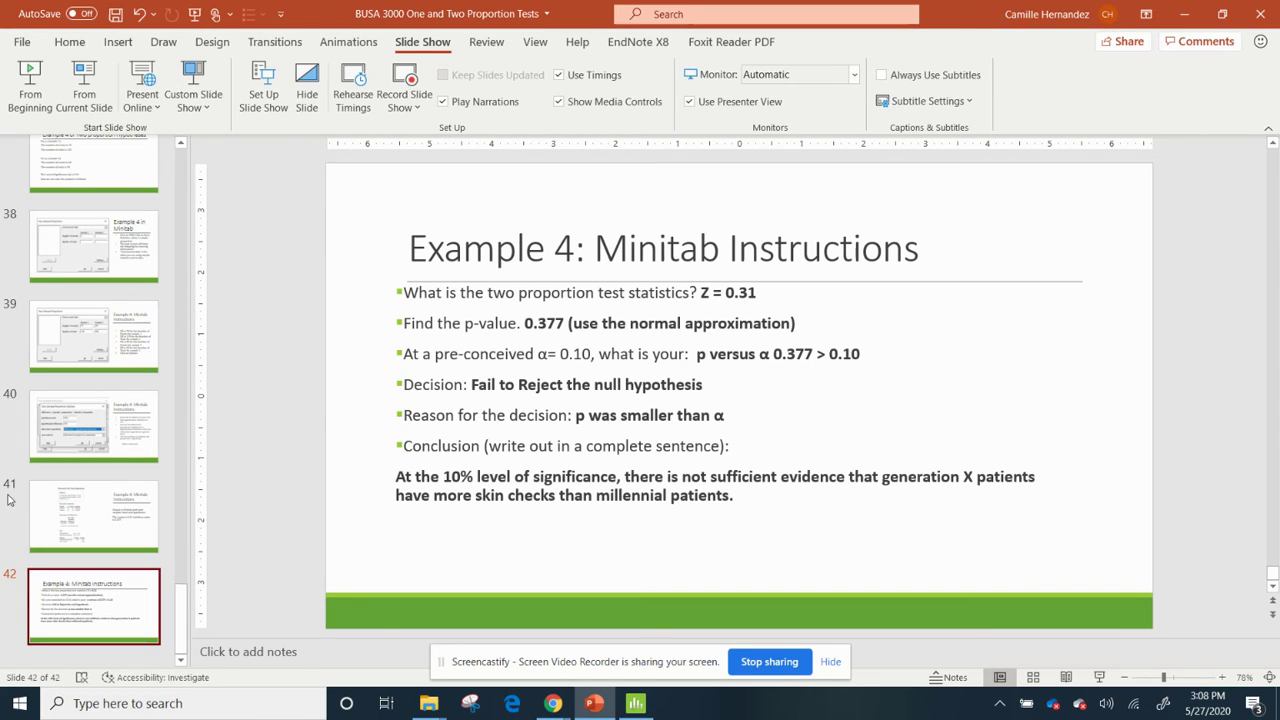
- Change 'p' to 'p-value' in both lines of slide 42
{"action": "left_click", "coordinate": [704, 354]}
{"action": "type", "text": "-va"}
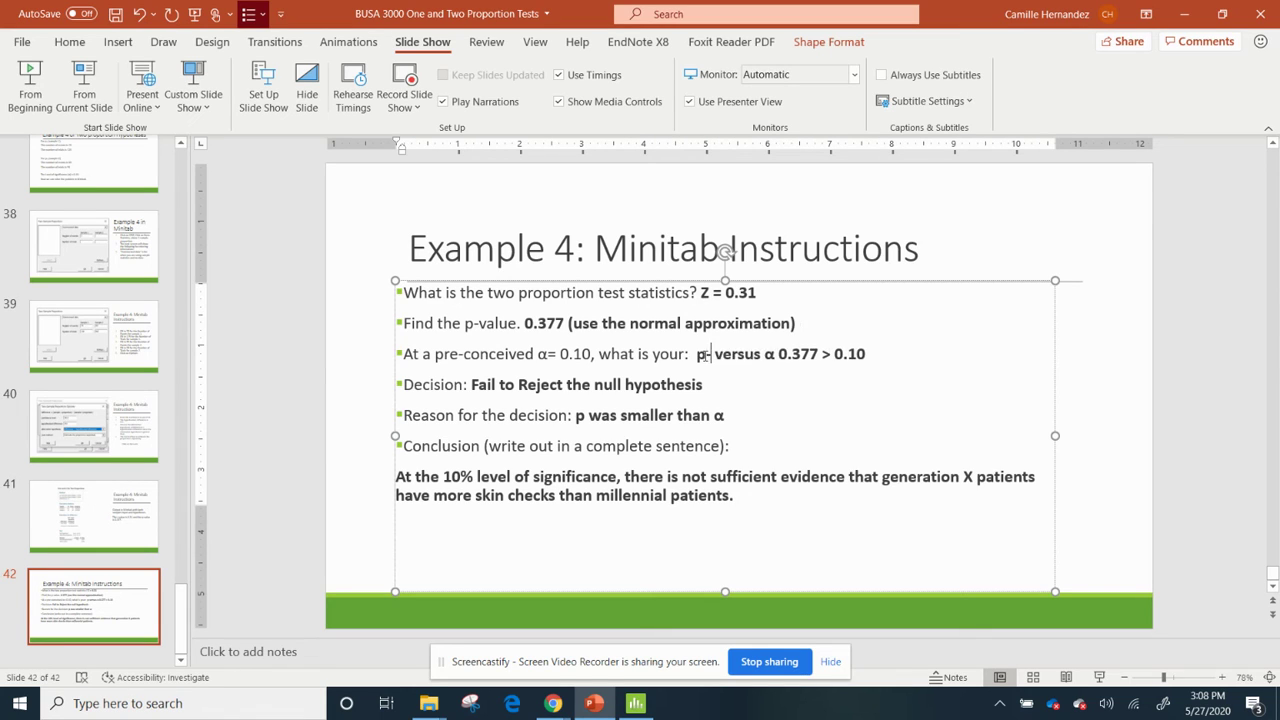
{"action": "type", "text": "lue"}
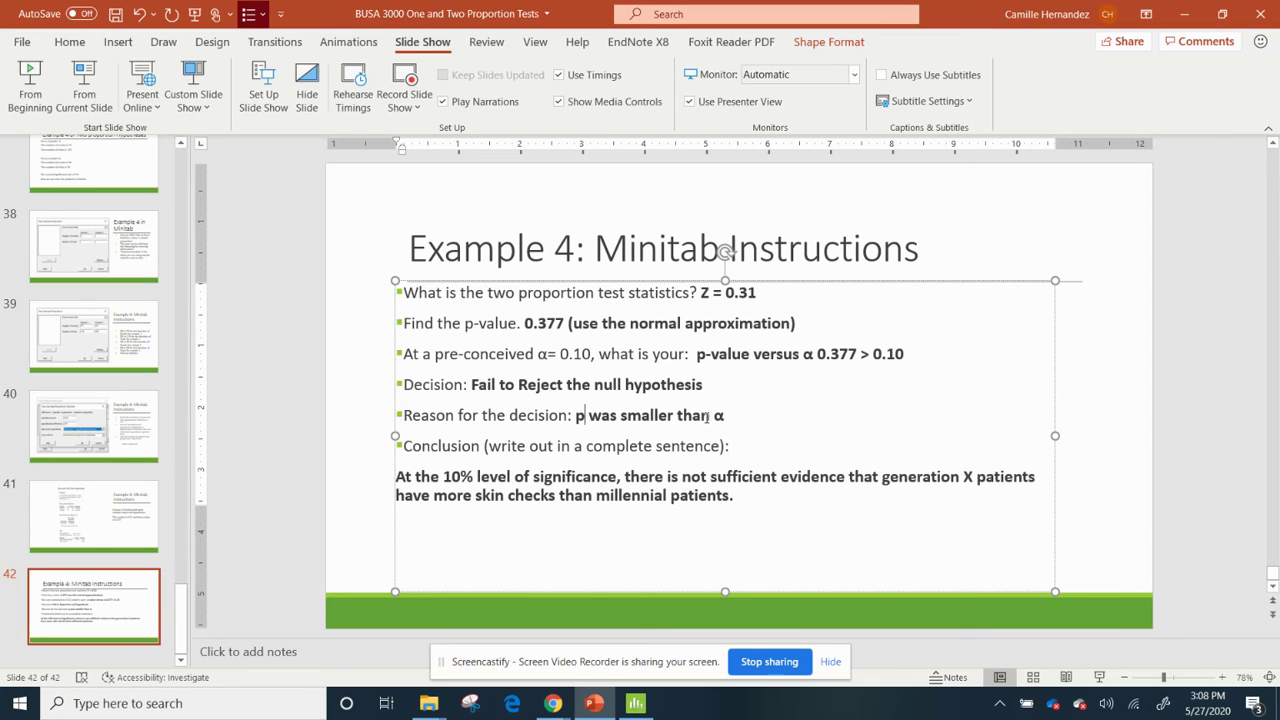
{"action": "type", "text": "-value"}
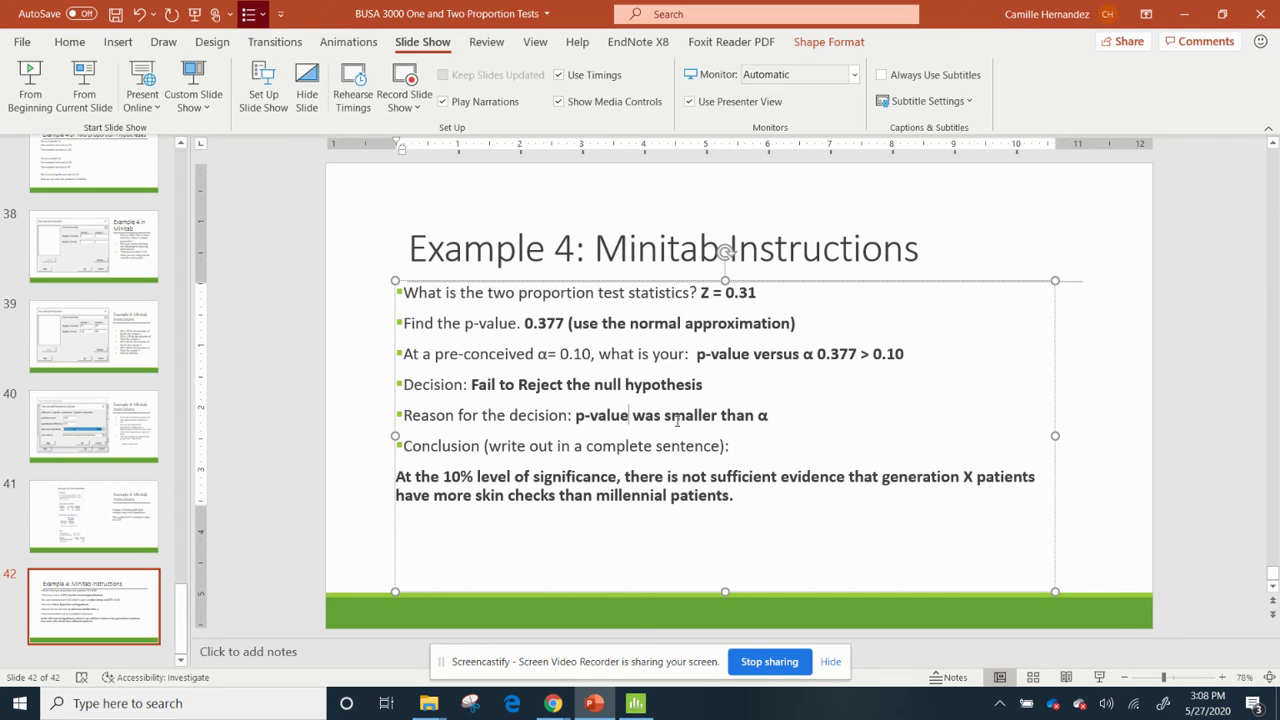
- Replace 'smaller' with 'larger' so the reason reads 'p-value was larger than α'
{"action": "left_click", "coordinate": [717, 417]}
{"action": "key", "text": "BackSpace"}
{"action": "key", "text": "BackSpace"}
{"action": "key", "text": "BackSpace"}
{"action": "key", "text": "BackSpace"}
{"action": "key", "text": "BackSpace"}
{"action": "key", "text": "BackSpace"}
{"action": "key", "text": "BackSpace"}
{"action": "type", "text": "large"}
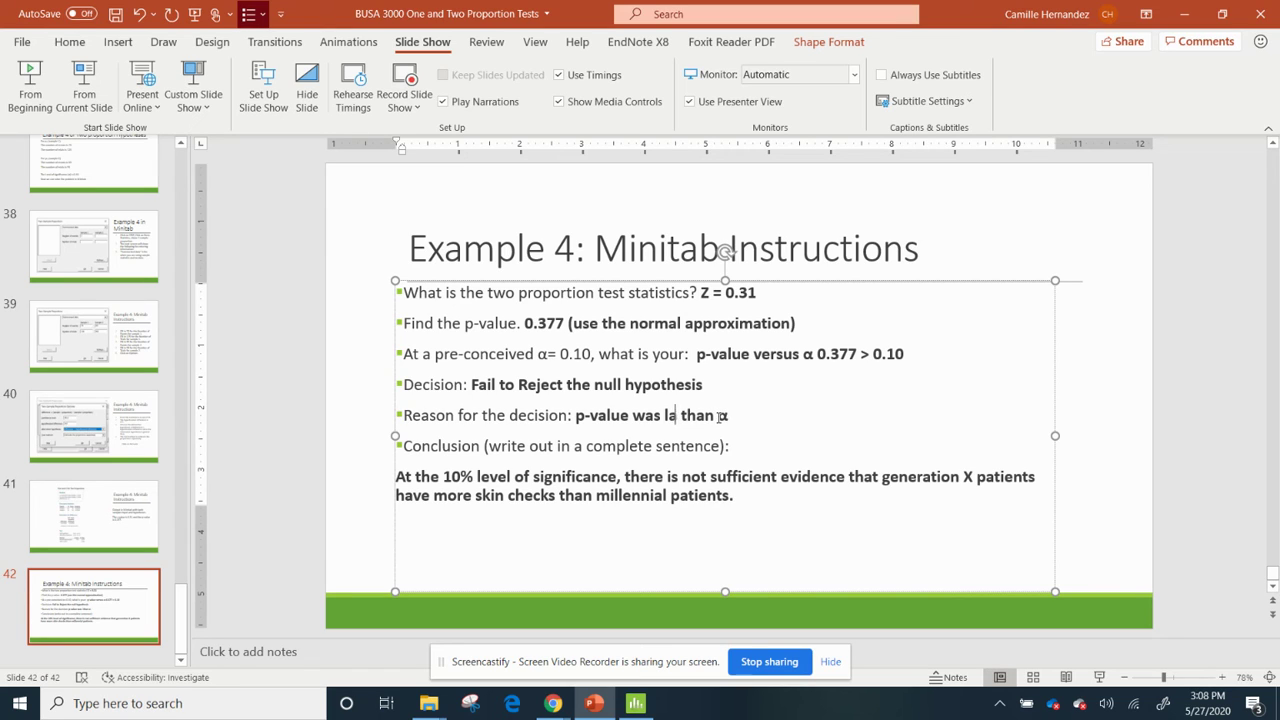
{"action": "type", "text": "r"}
{"action": "left_click", "coordinate": [166, 584]}
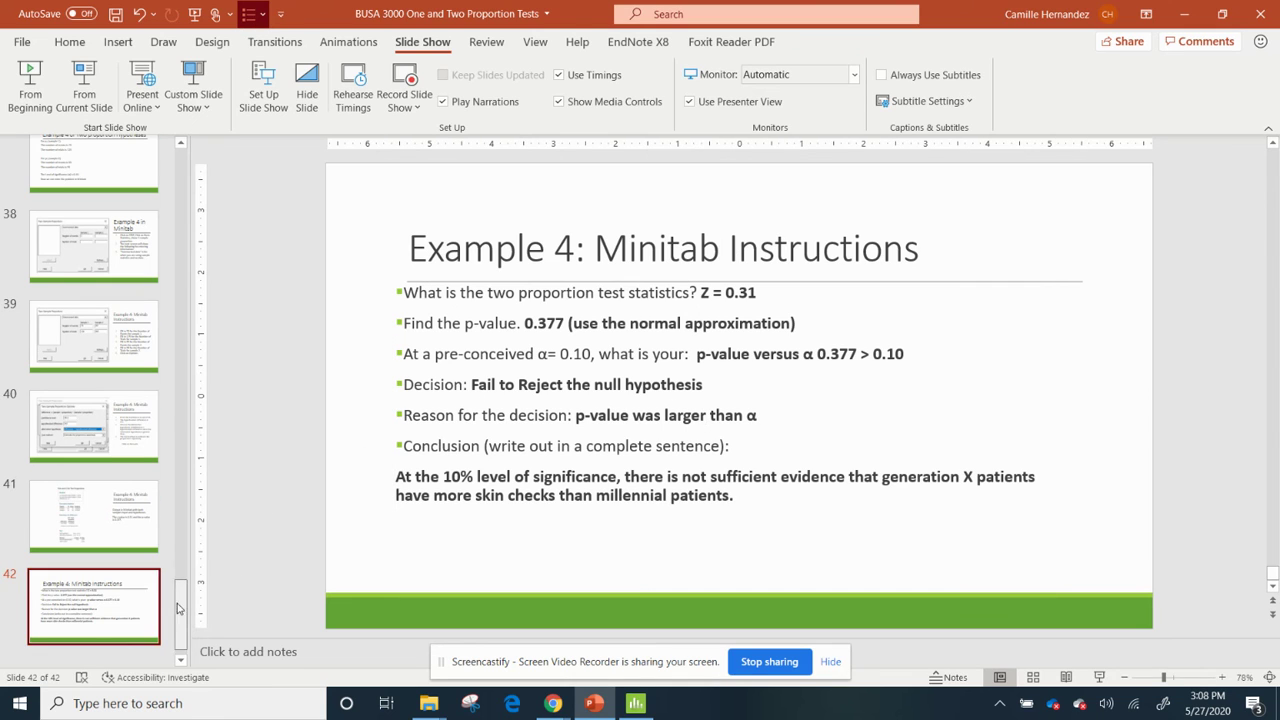
- On slide 36, append '(keeping this one)' after p₂ on the H₀ line
{"action": "scroll", "coordinate": [165, 583], "scroll_direction": "up", "scroll_amount": 3}
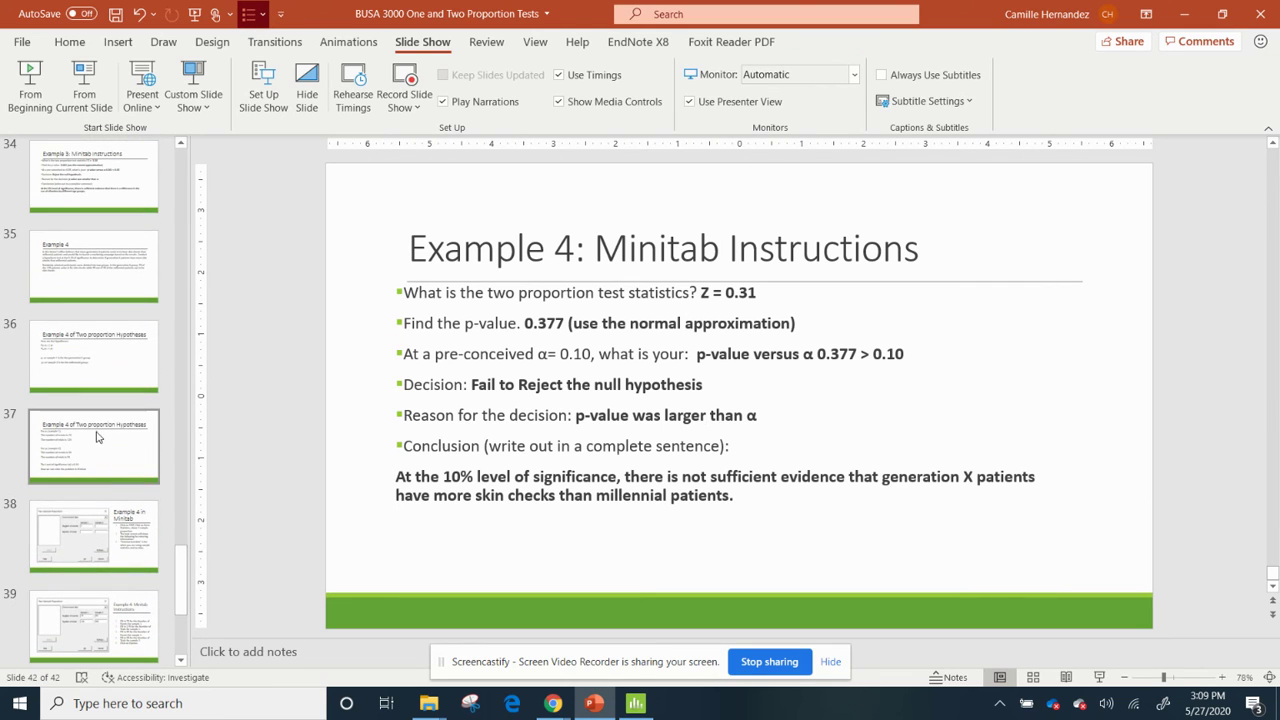
{"action": "left_click", "coordinate": [95, 357]}
{"action": "left_click", "coordinate": [491, 323]}
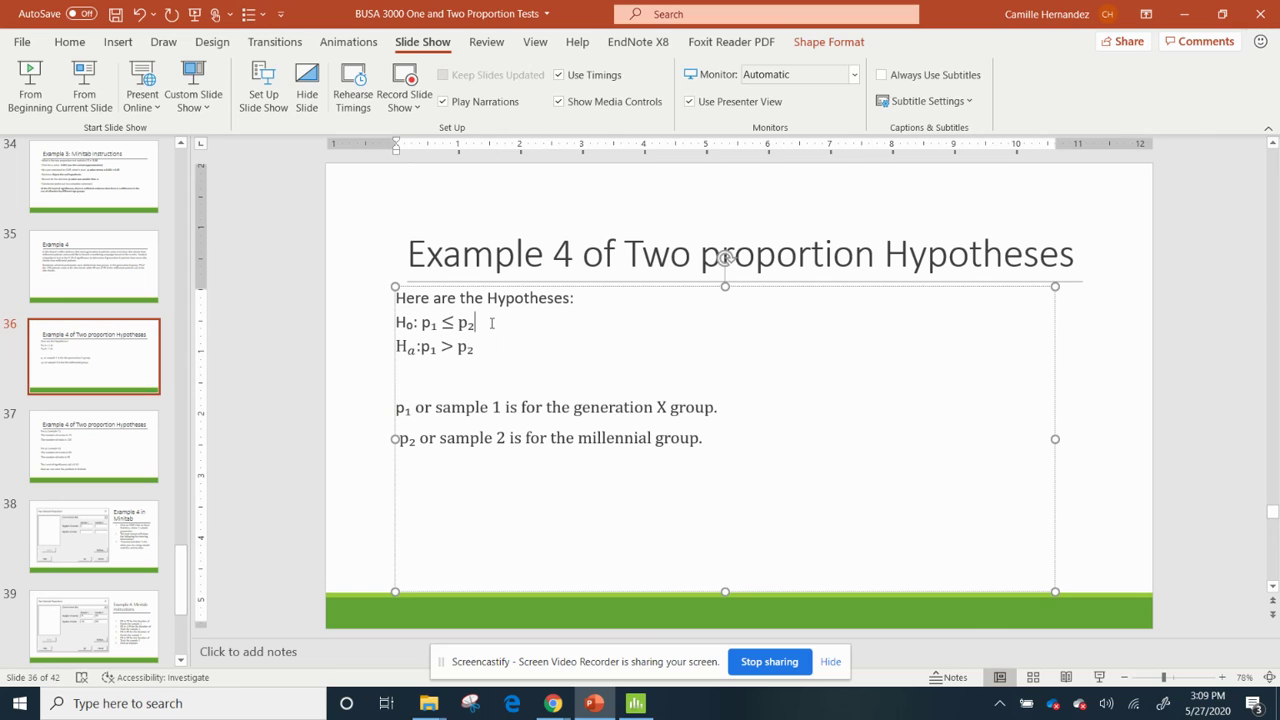
{"action": "type", "text": "("}
{"action": "type", "text": "Di"}
{"action": "key", "text": "BackSpace"}
{"action": "key", "text": "BackSpace"}
{"action": "type", "text": "keep"}
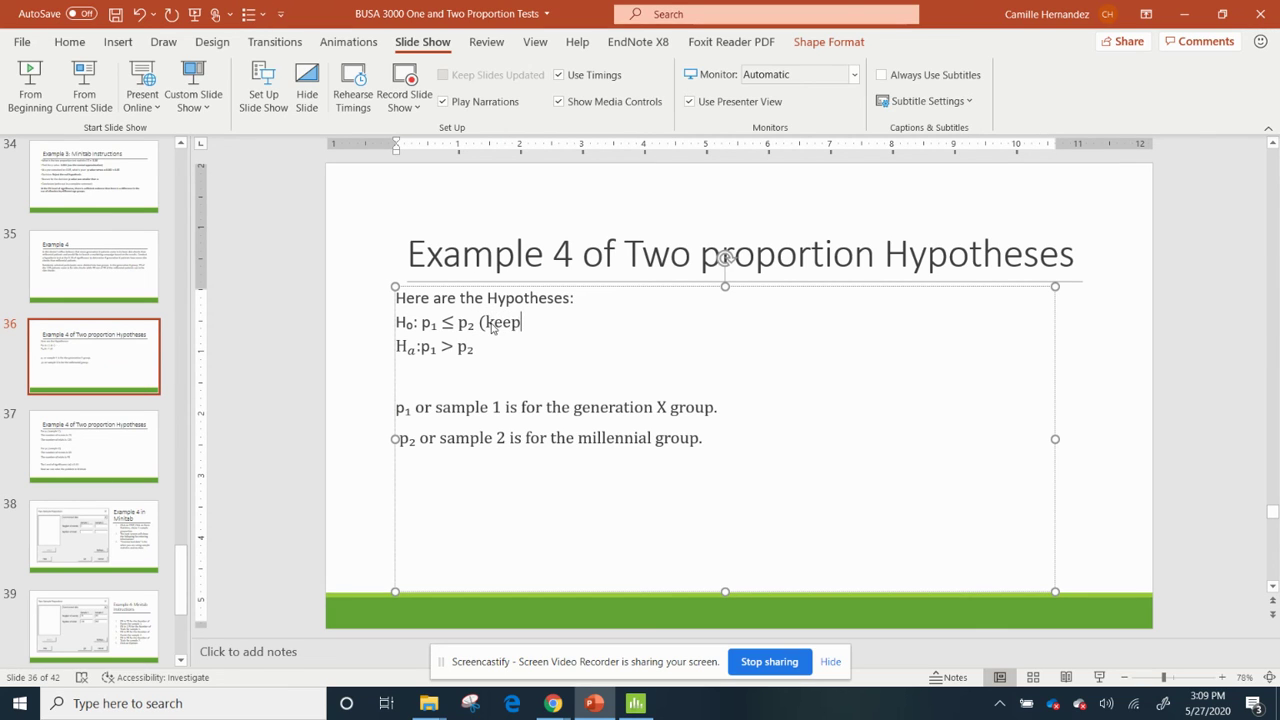
{"action": "type", "text": "ing this one)"}
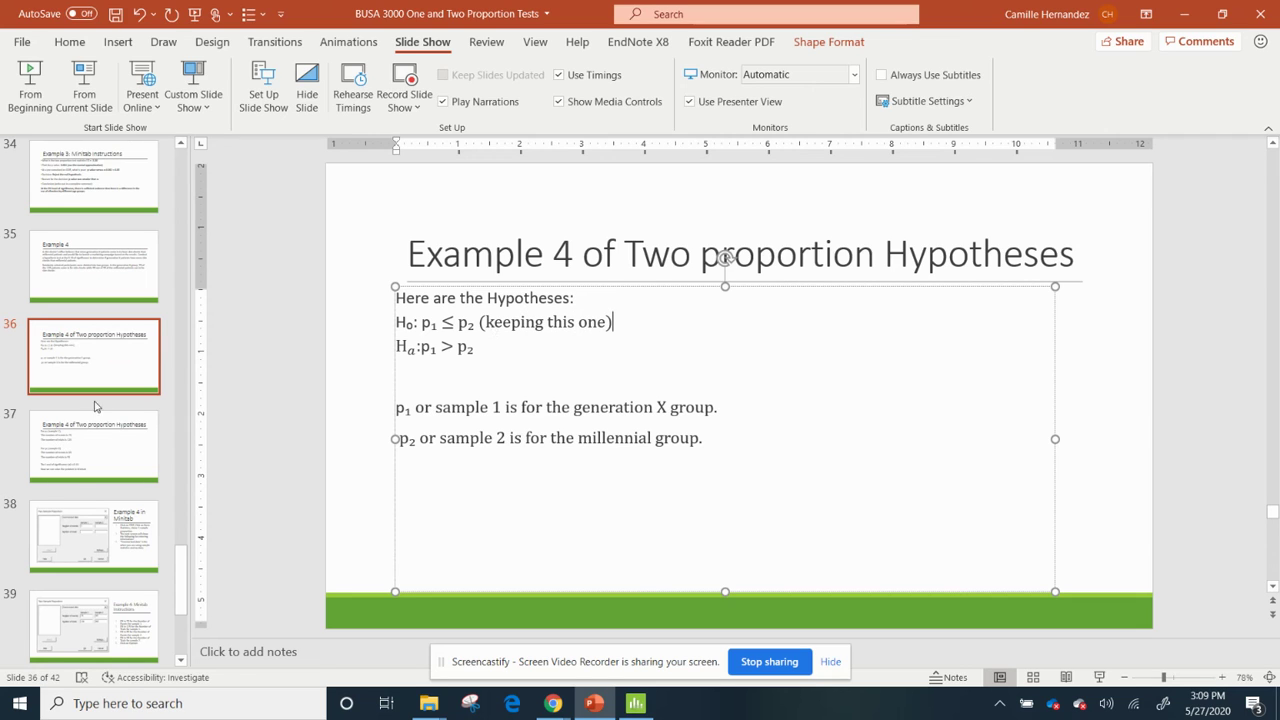
{"action": "left_click_drag", "start_coordinate": [181, 580], "coordinate": [185, 640]}
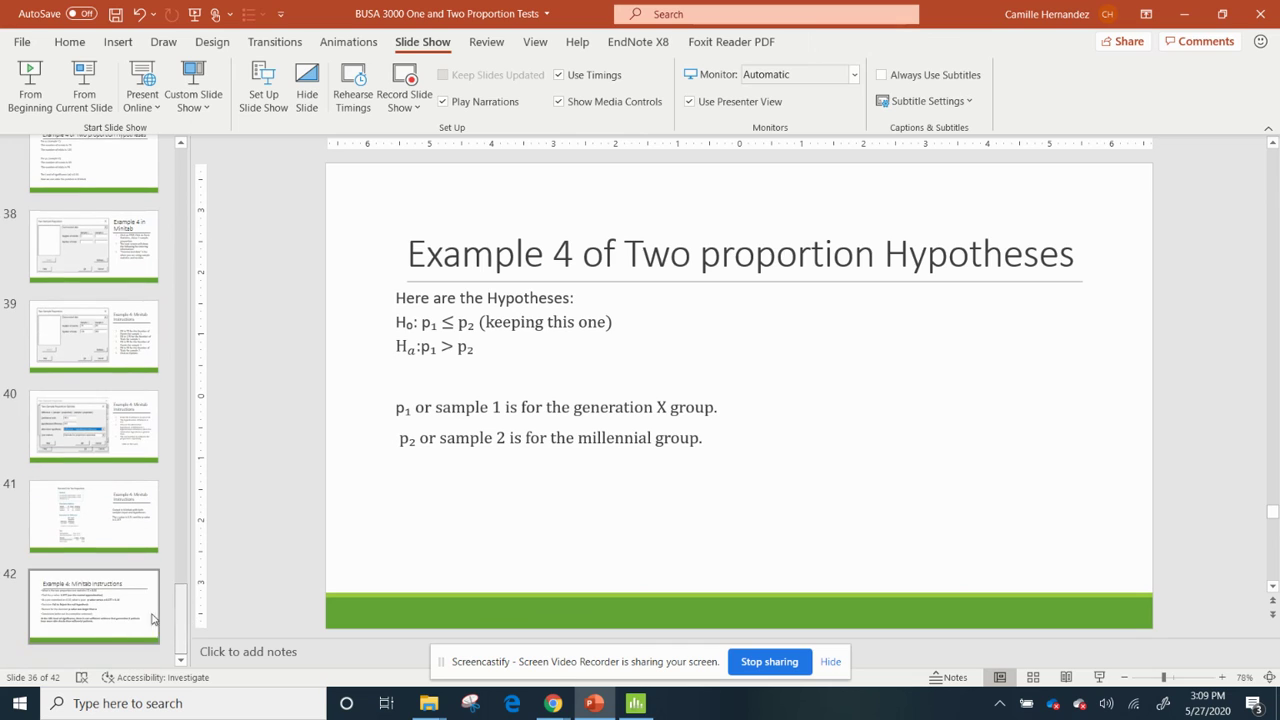
- Go back to slide 42, the Example 4 Minitab Instructions conclusion
{"action": "left_click", "coordinate": [155, 619]}
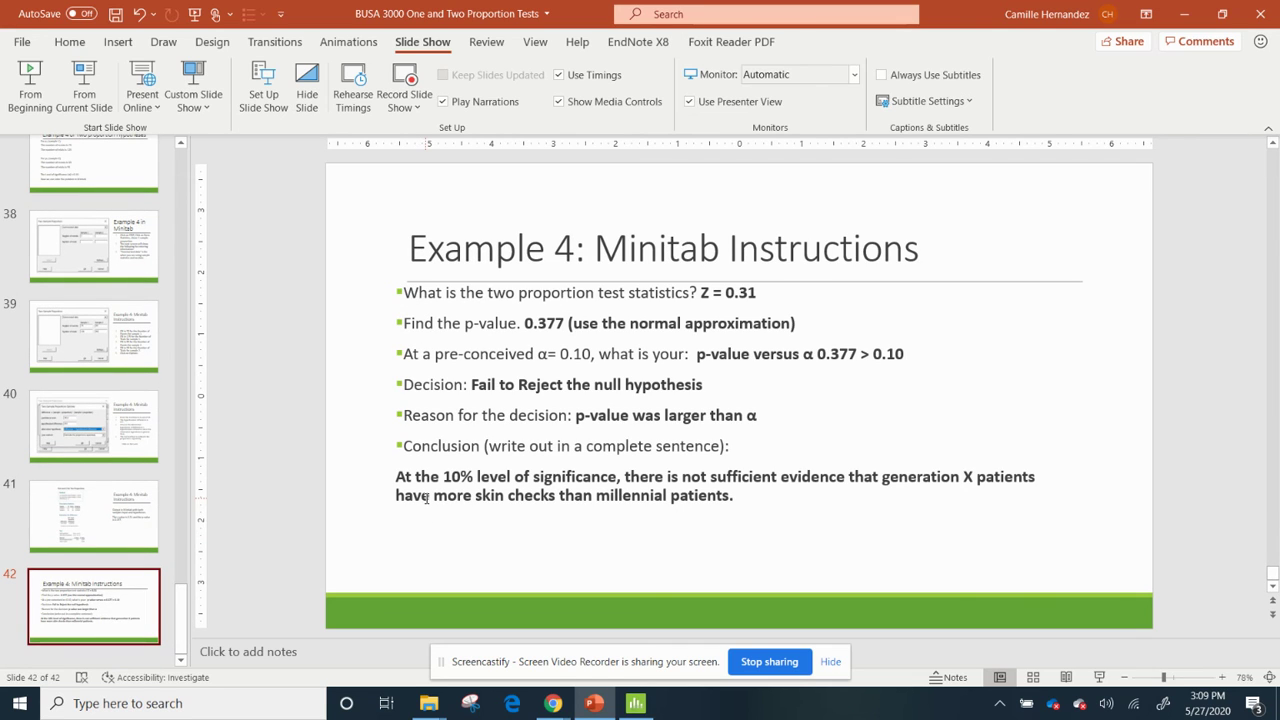